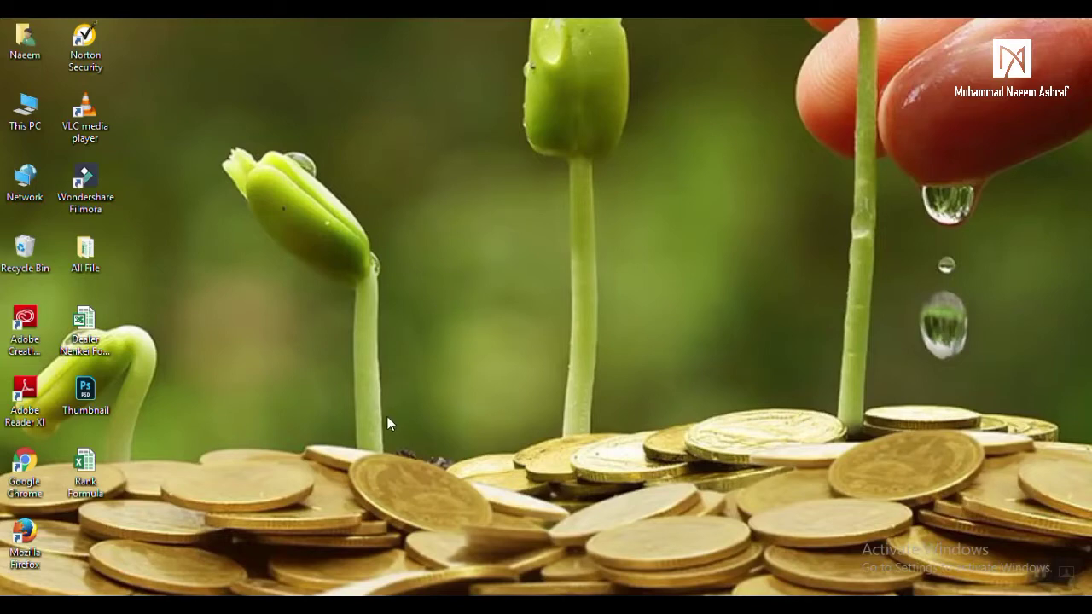
# - Open the Rank Formula workbook and delete the existing ranks in I6:I13
pyautogui.doubleClick(90, 464)
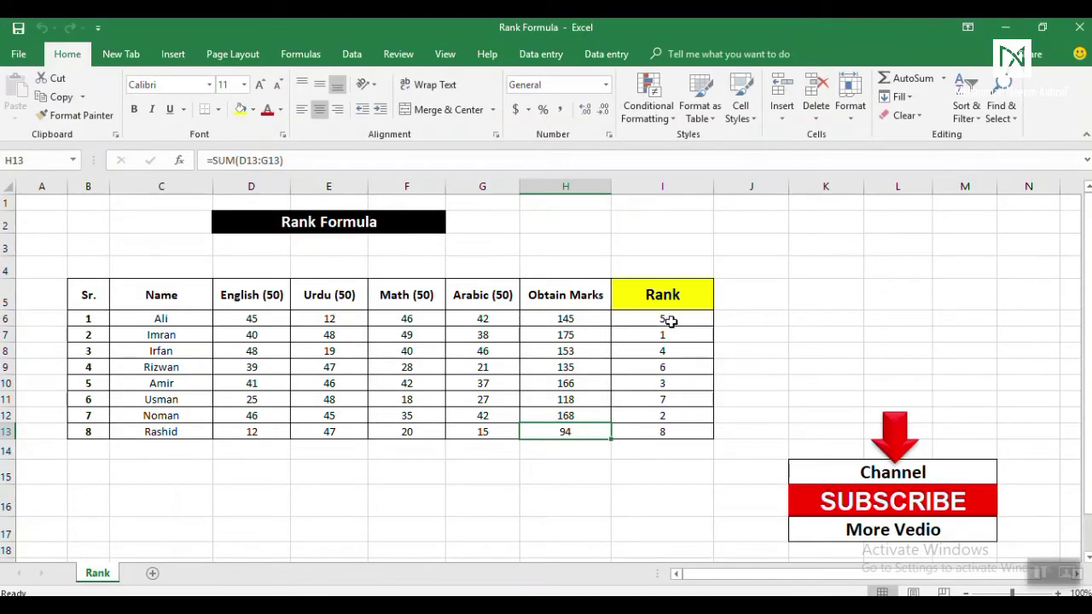
pyautogui.moveTo(671, 319); pyautogui.dragTo(681, 432)
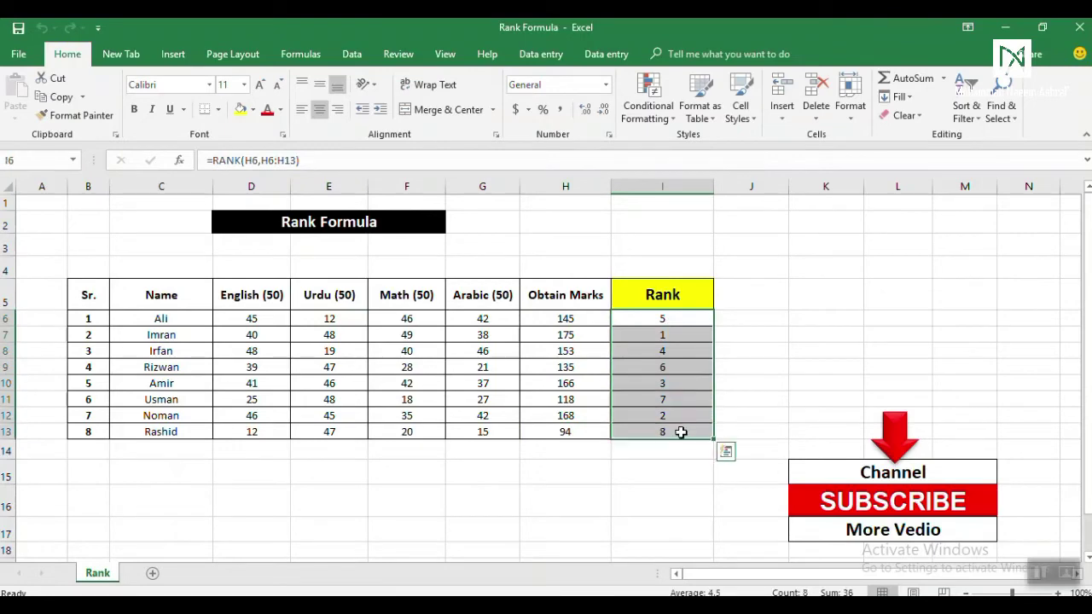
pyautogui.press('Delete')
pyautogui.click(752, 370)
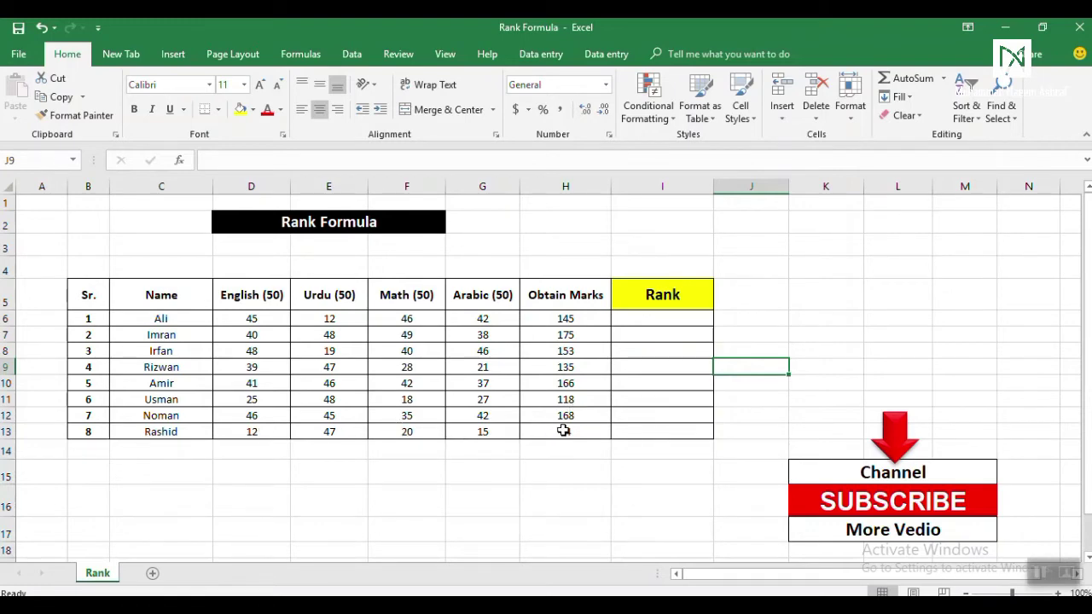
pyautogui.click(646, 316)
pyautogui.click(763, 319)
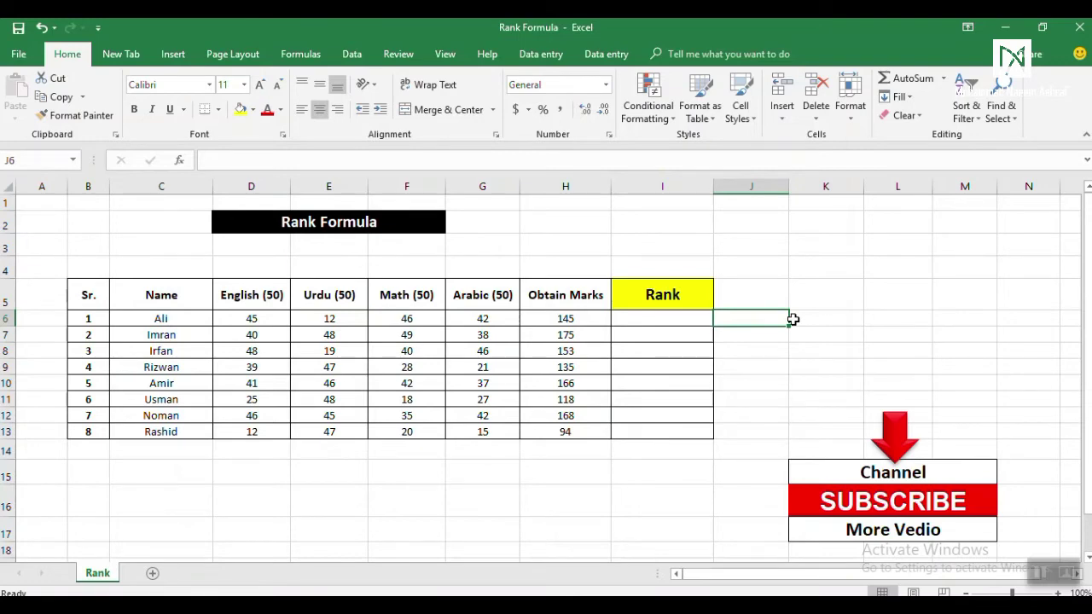
# - Enter =rank(H6,H6:H13) in I6, giving the first student rank 5
pyautogui.press('Left')
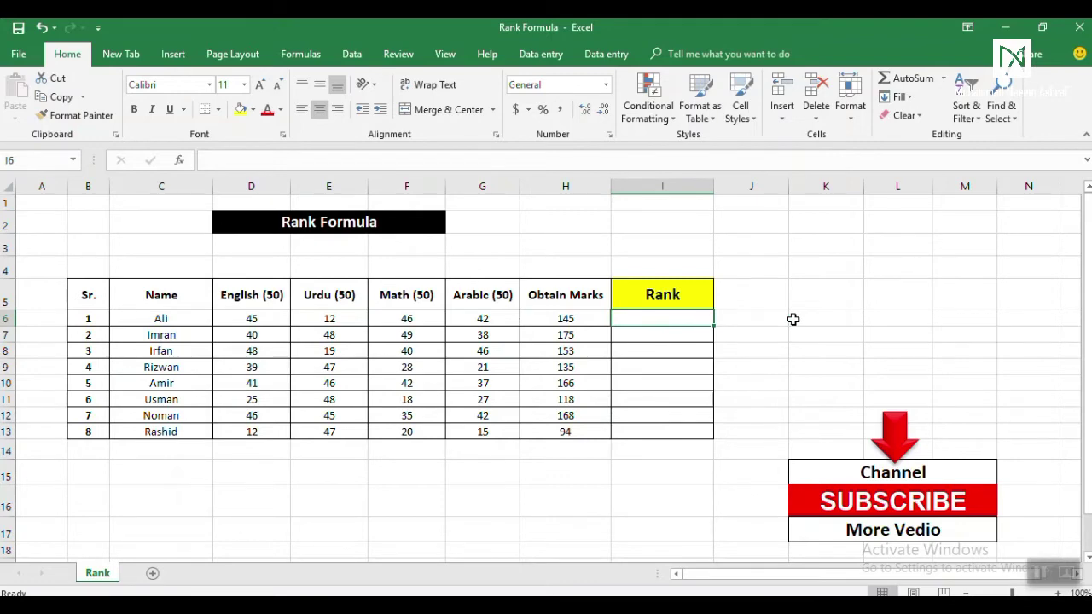
pyautogui.press('F2')
pyautogui.write('=')
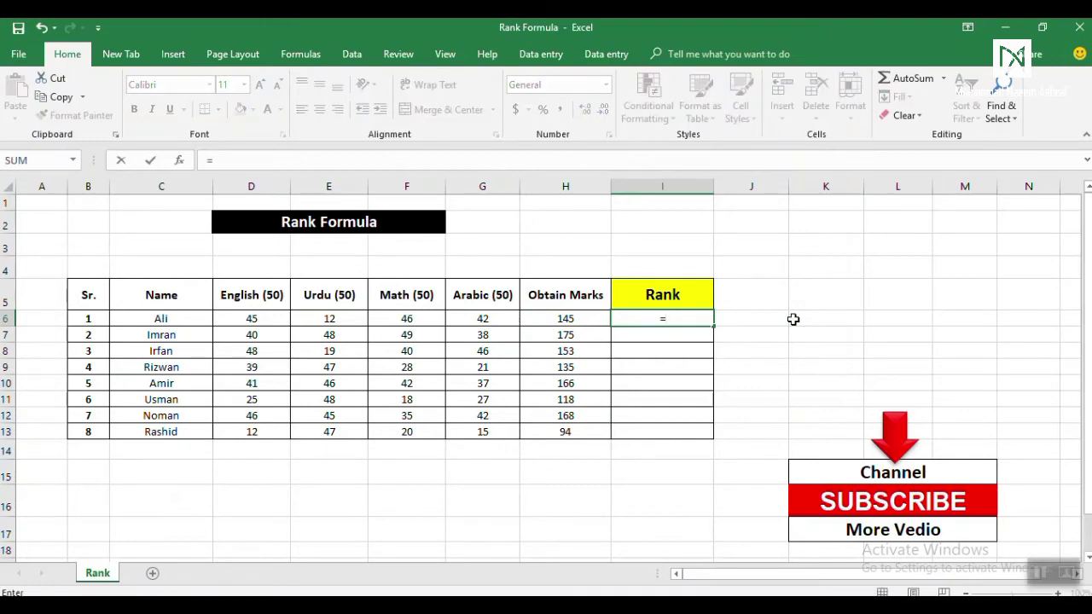
pyautogui.write('rank')
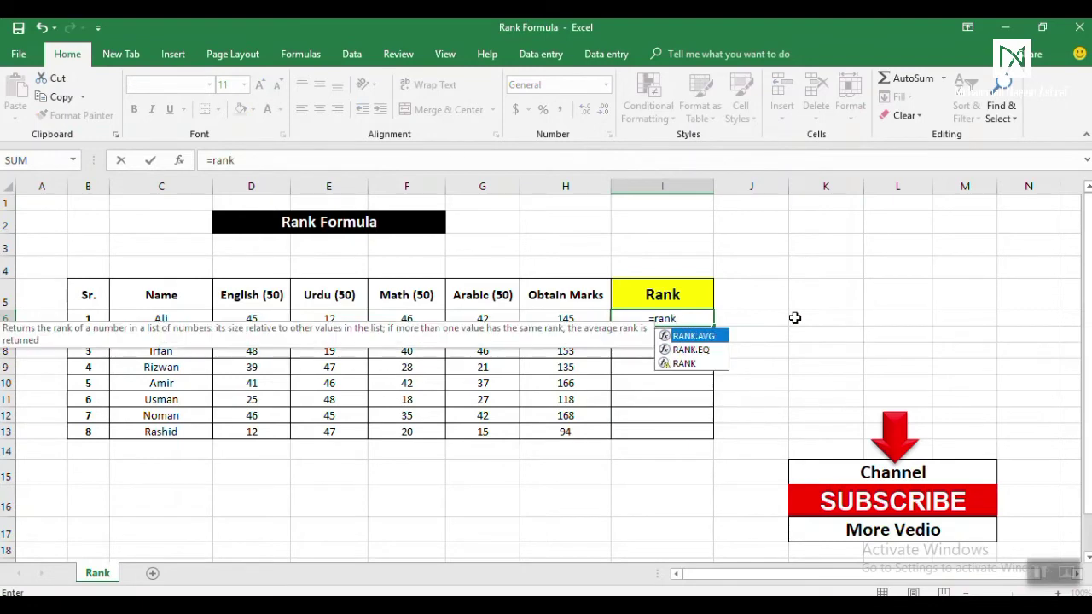
pyautogui.write('(')
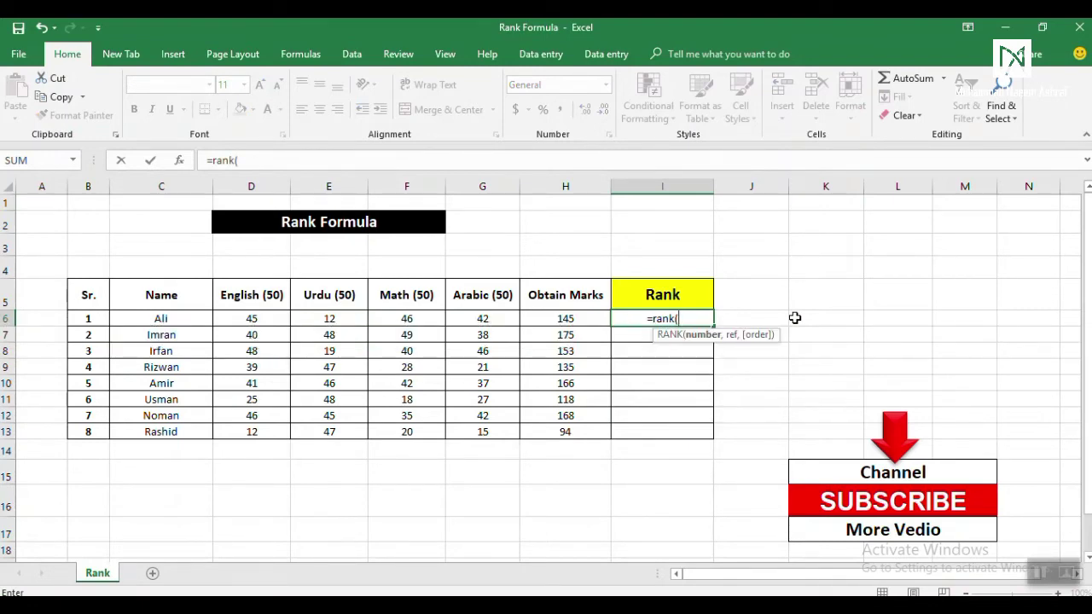
pyautogui.press('Left')
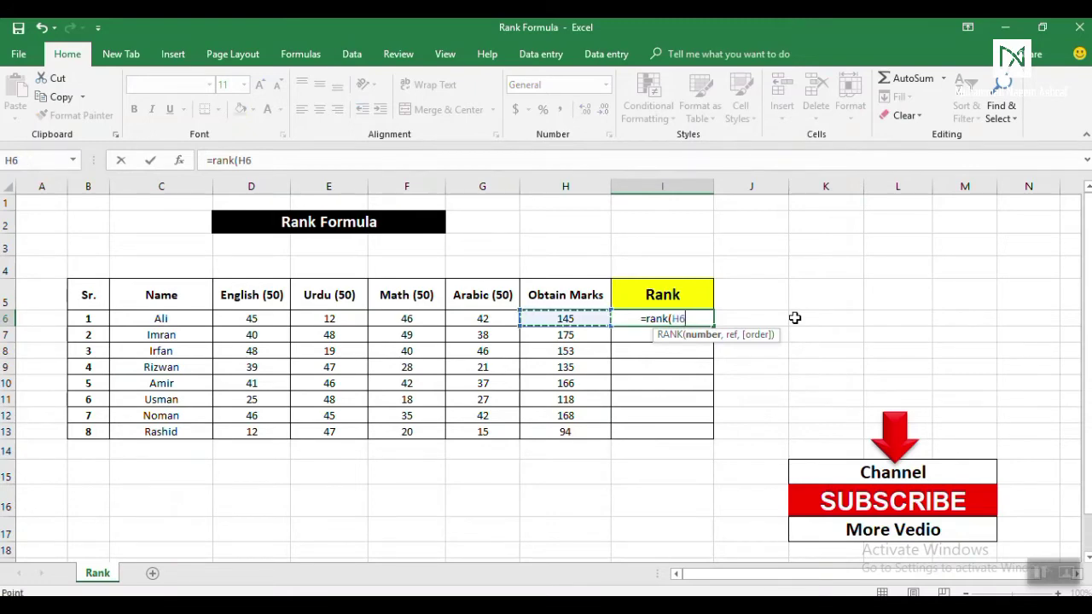
pyautogui.write(',')
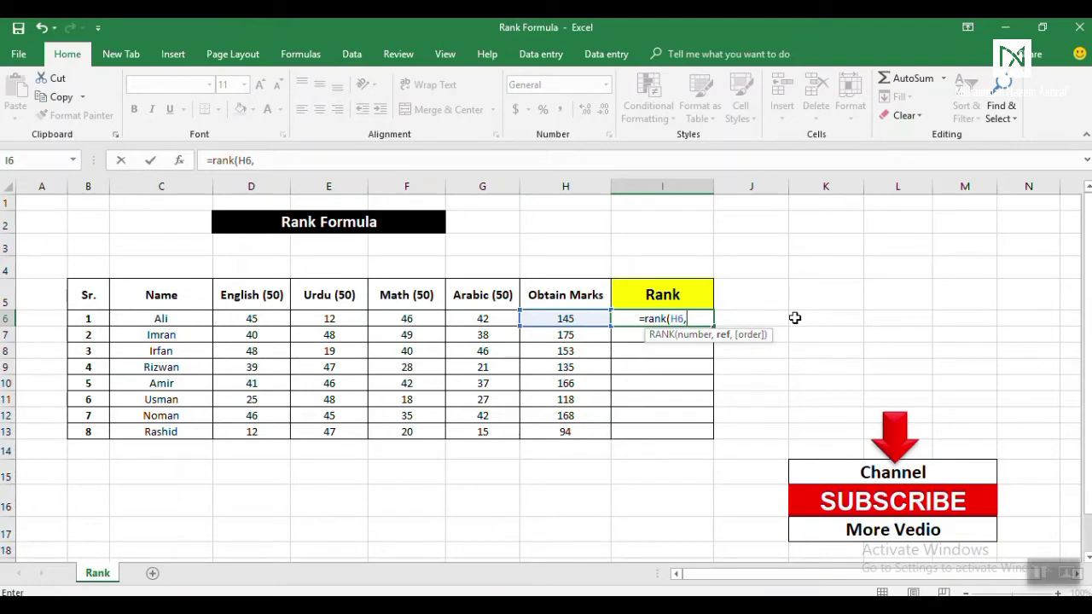
pyautogui.press('Left')
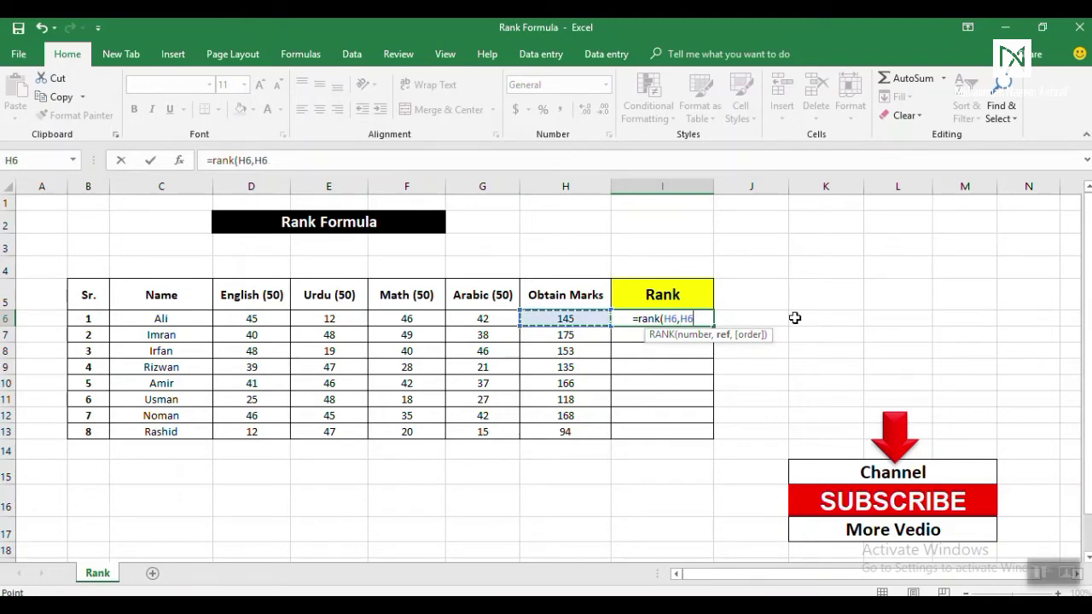
pyautogui.hotkey('shift', 'Down')
pyautogui.hotkey('shift', 'Down')
pyautogui.hotkey('shift', 'Down')
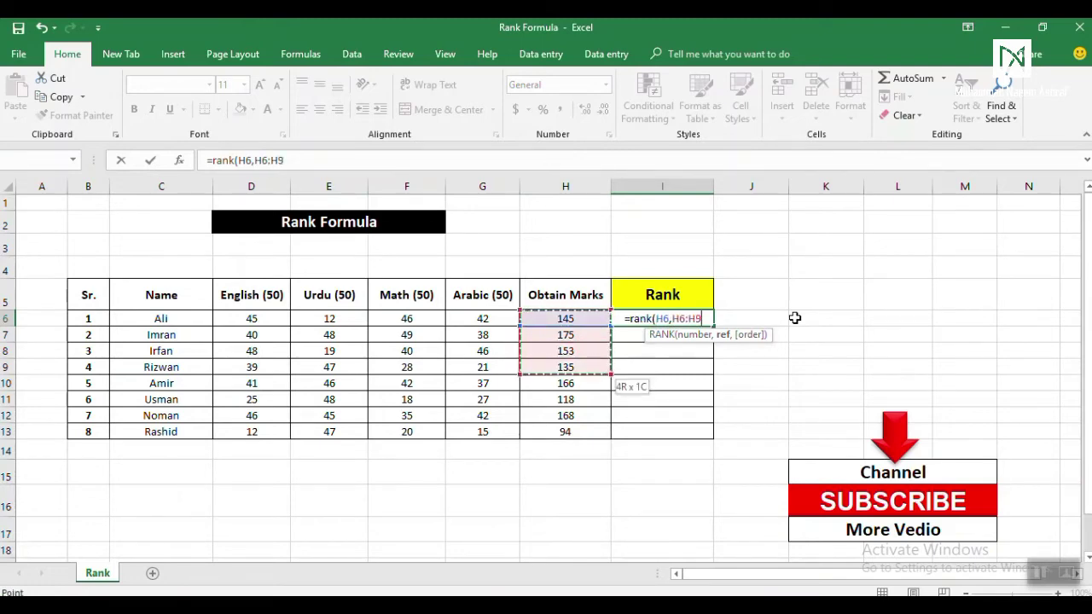
pyautogui.hotkey('shift', 'Down')
pyautogui.hotkey('shift', 'Down')
pyautogui.hotkey('shift', 'Down')
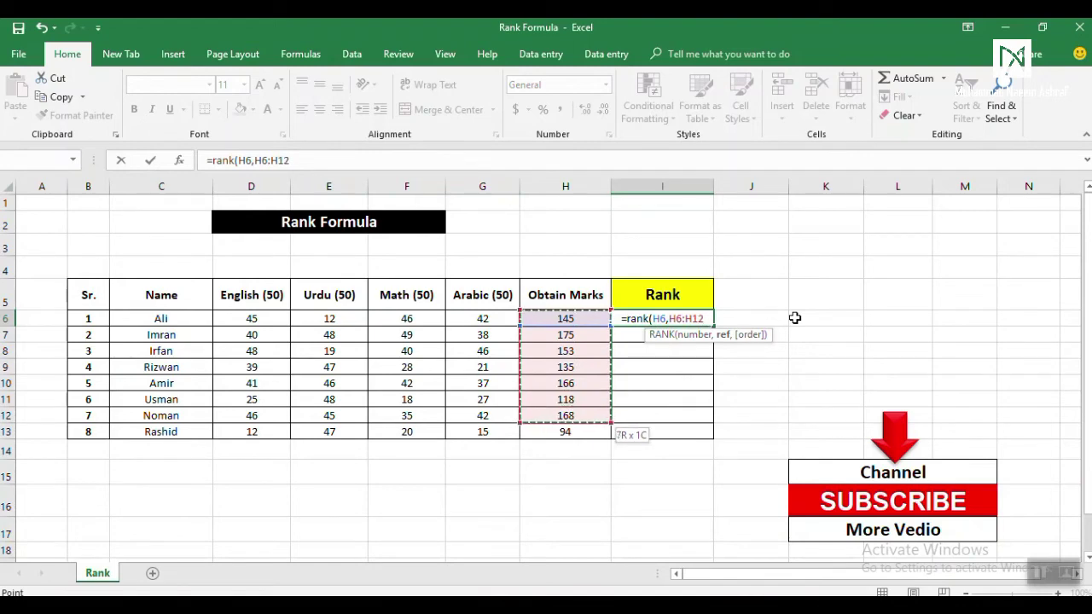
pyautogui.hotkey('shift', 'Down')
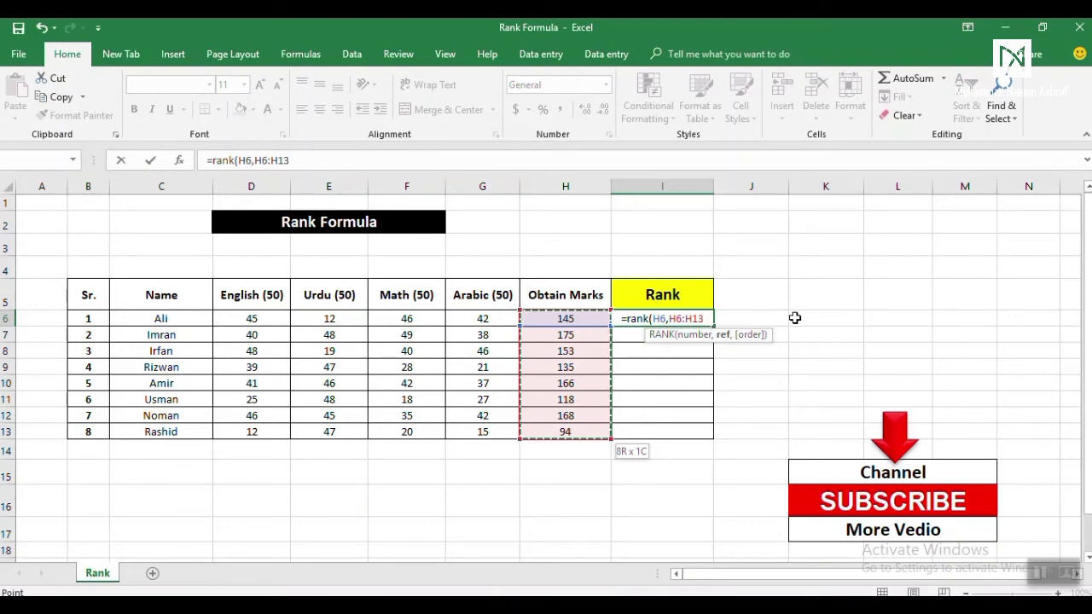
pyautogui.write(')')
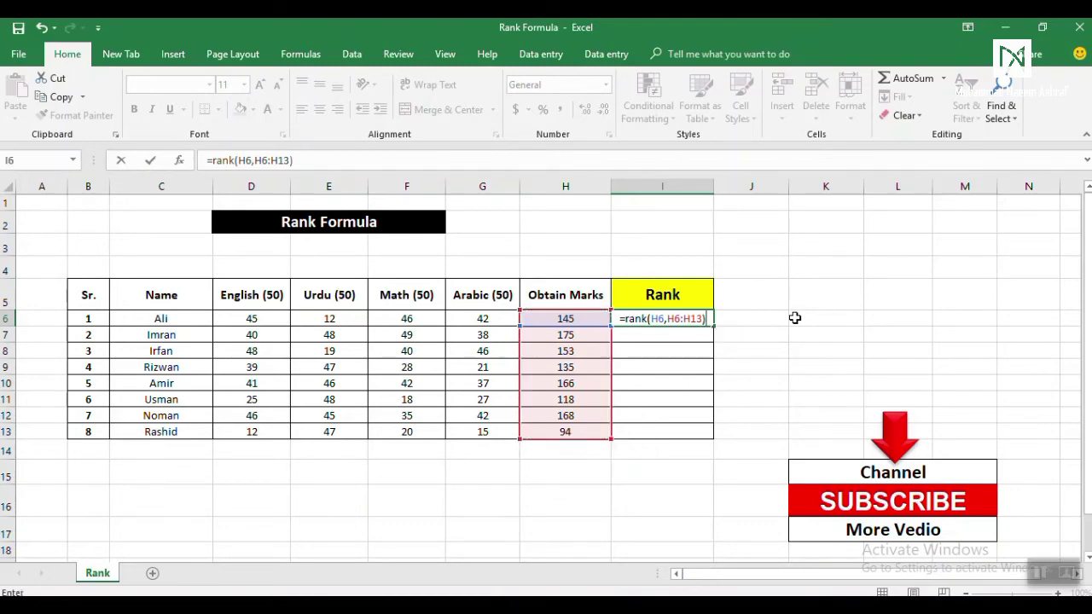
pyautogui.press('Return')
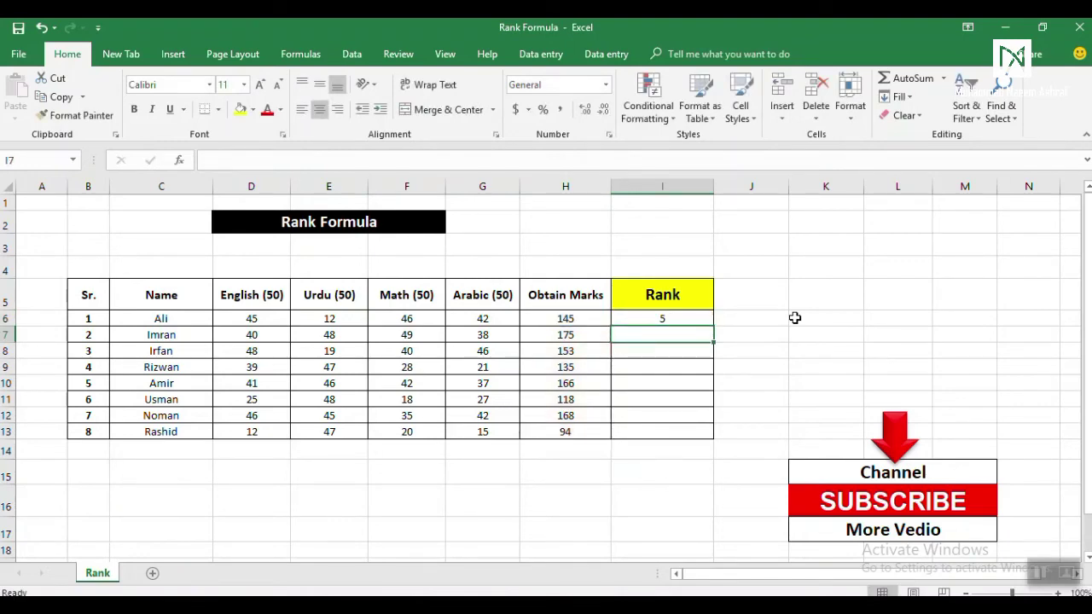
# - Review the obtained marks in column H and the empty Rank cells below I6
pyautogui.press('Left')
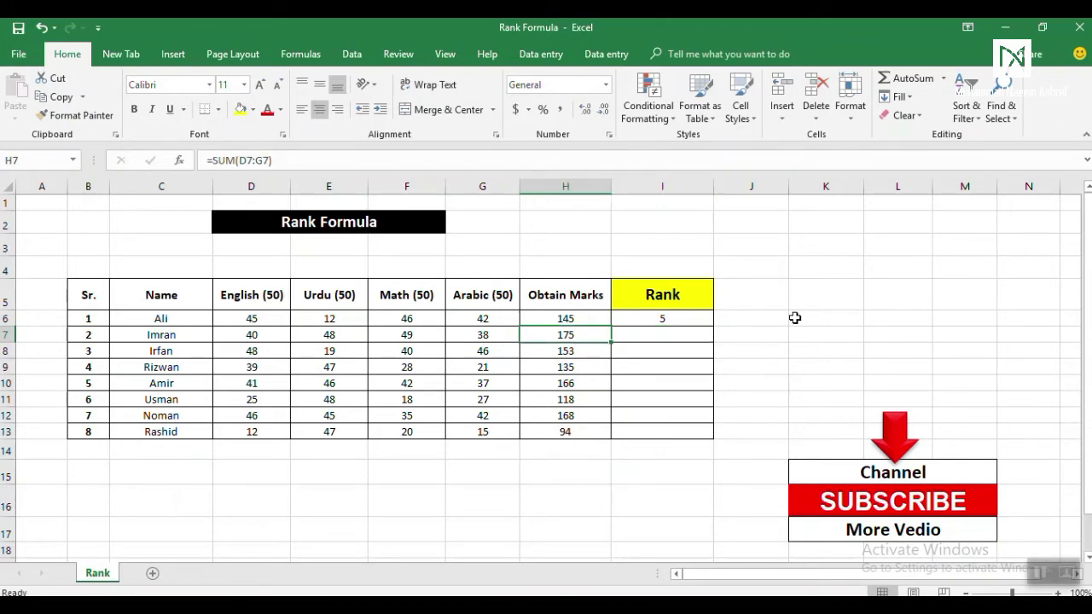
pyautogui.press('Right')
pyautogui.press('Up')
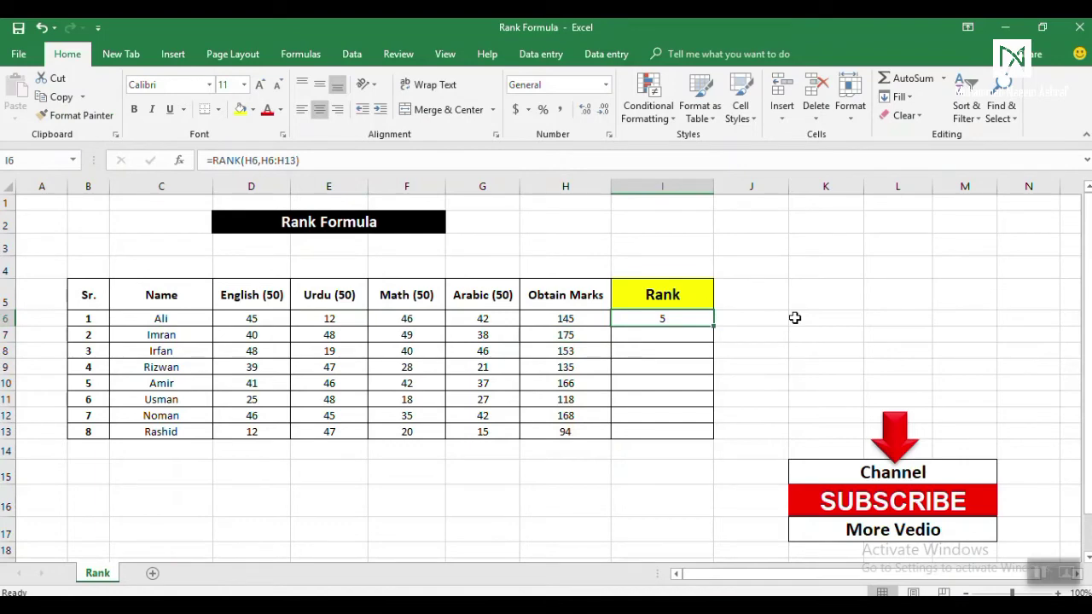
pyautogui.press('Down')
pyautogui.press('Left')
pyautogui.press('Down')
pyautogui.press('Down')
pyautogui.press('Down')
pyautogui.press('Down')
pyautogui.press('Up')
pyautogui.press('Down')
pyautogui.press('Down')
pyautogui.press('Up')
pyautogui.press('Up')
pyautogui.press('Right')
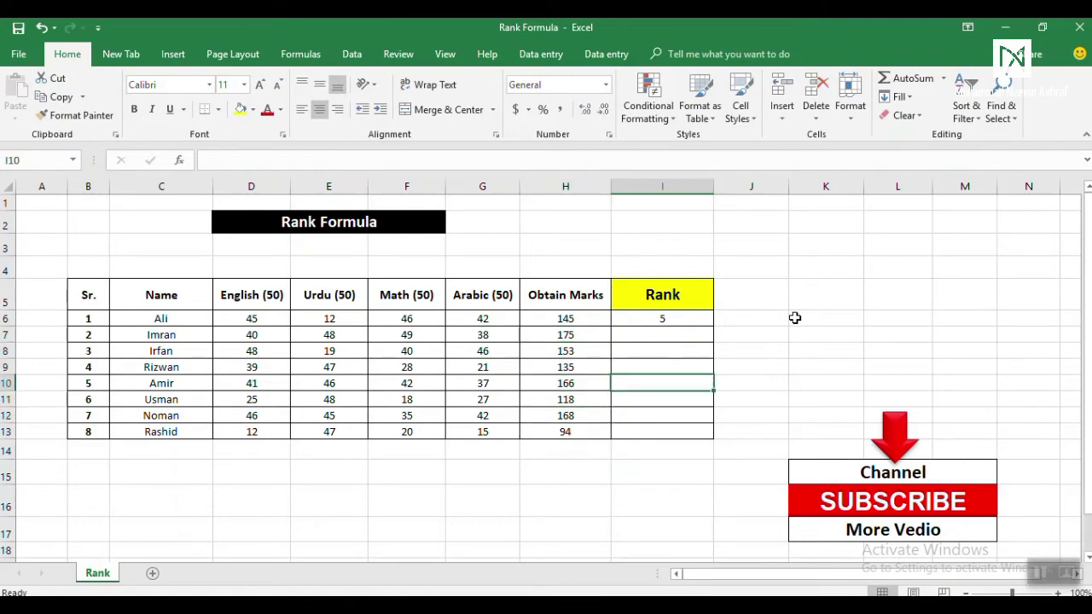
pyautogui.press('Up')
pyautogui.press('Up')
pyautogui.press('Up')
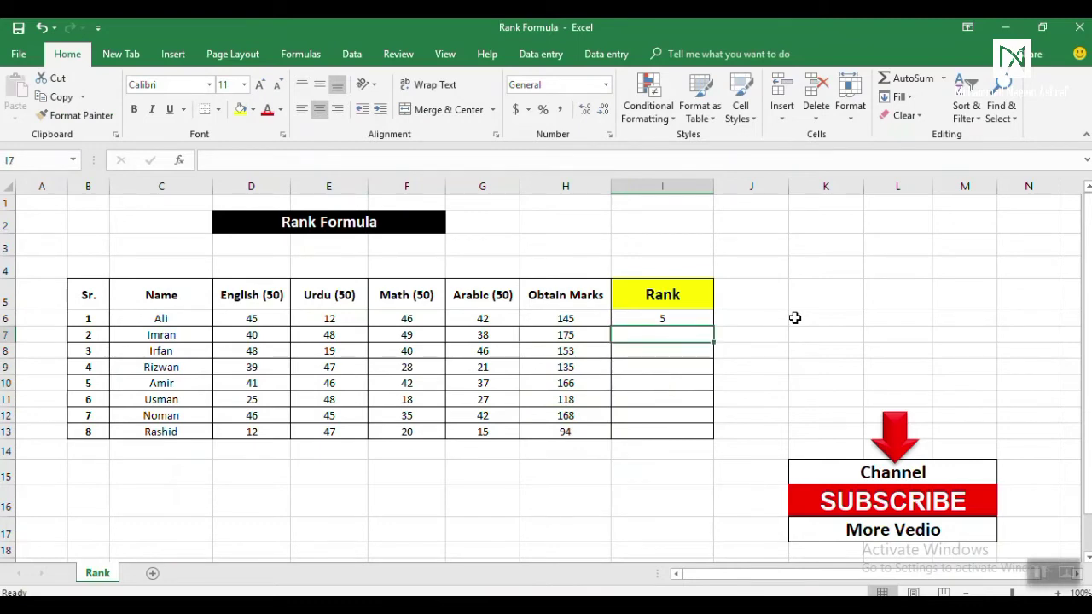
pyautogui.press('Up')
# - Copy I6's relative formula down to I13, then undo the incorrect ranks
pyautogui.hotkey('ctrl', 'c')
pyautogui.hotkey('shift', 'Down')
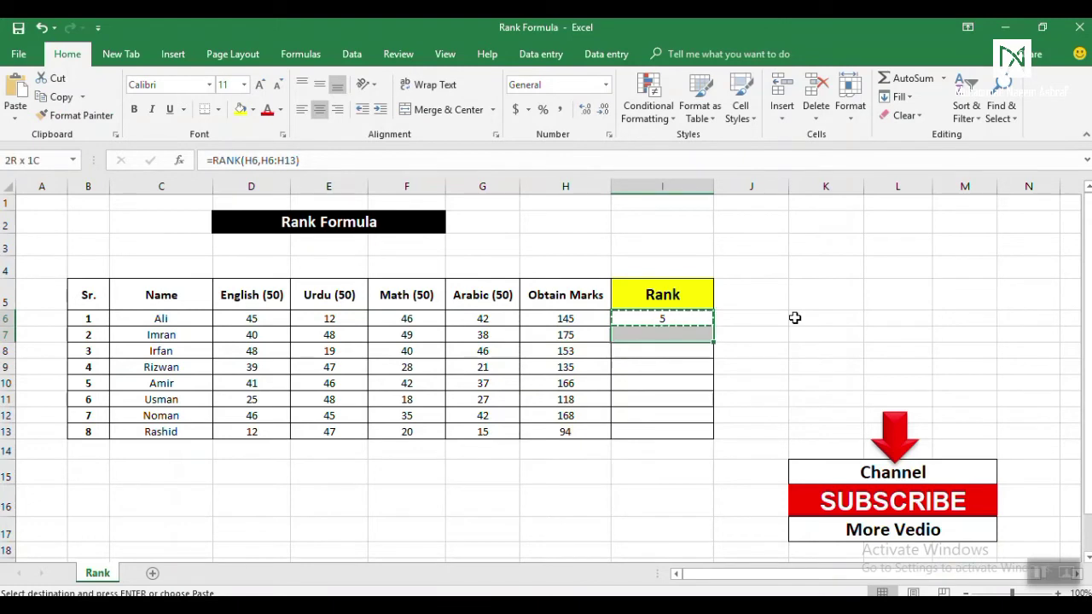
pyautogui.hotkey('shift', 'Down')
pyautogui.hotkey('shift', 'Down')
pyautogui.hotkey('shift', 'Down')
pyautogui.hotkey('shift', 'Down')
pyautogui.hotkey('shift', 'Down')
pyautogui.hotkey('shift', 'Down')
pyautogui.press('Return')
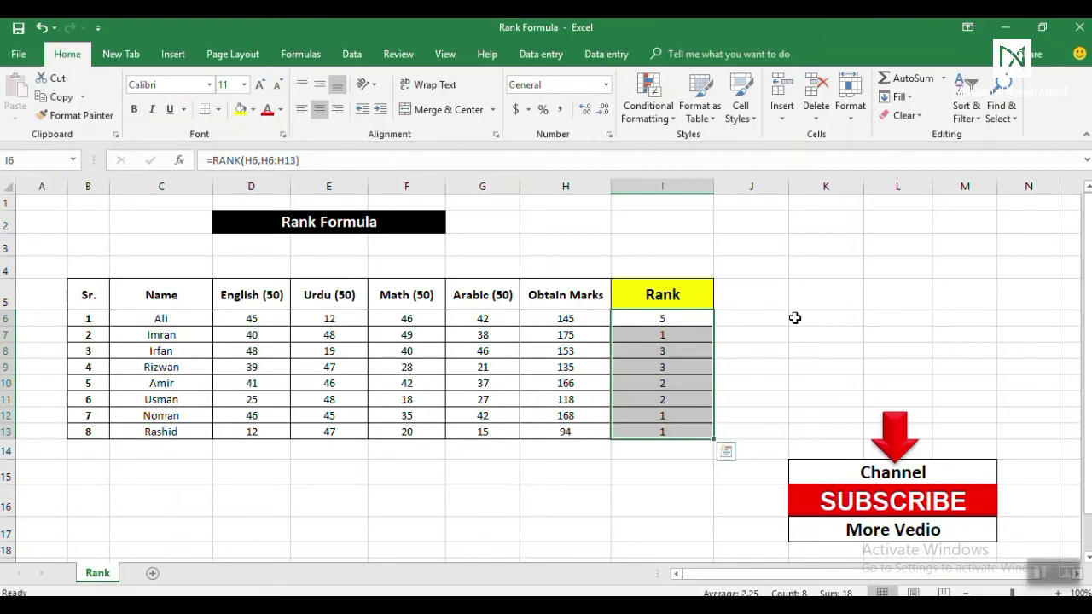
pyautogui.hotkey('ctrl', 'z')
pyautogui.press('Escape')
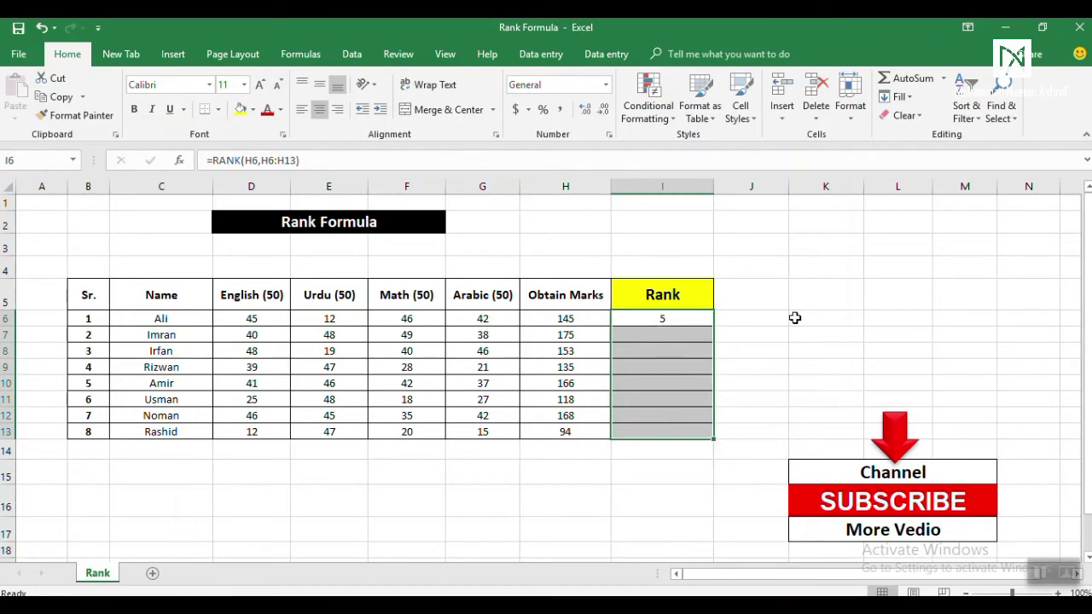
pyautogui.press('Down')
pyautogui.press('Up')
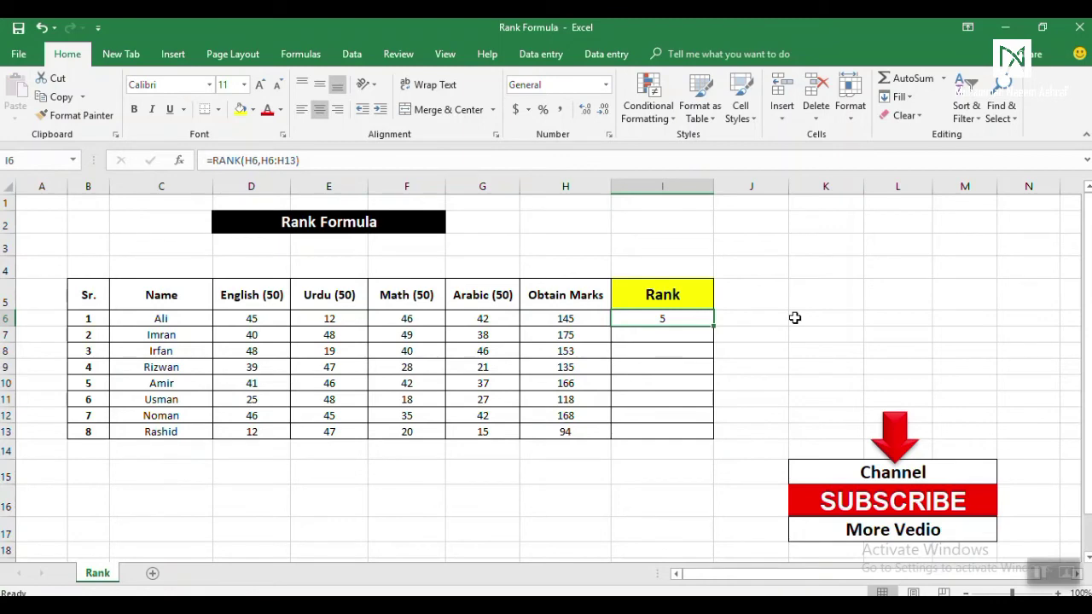
pyautogui.press('Down')
# - Edit I6 to =RANK(H6,$H$6:$H$13) using F4, confirm it, and copy the cell
pyautogui.press('Up')
pyautogui.press('F2')
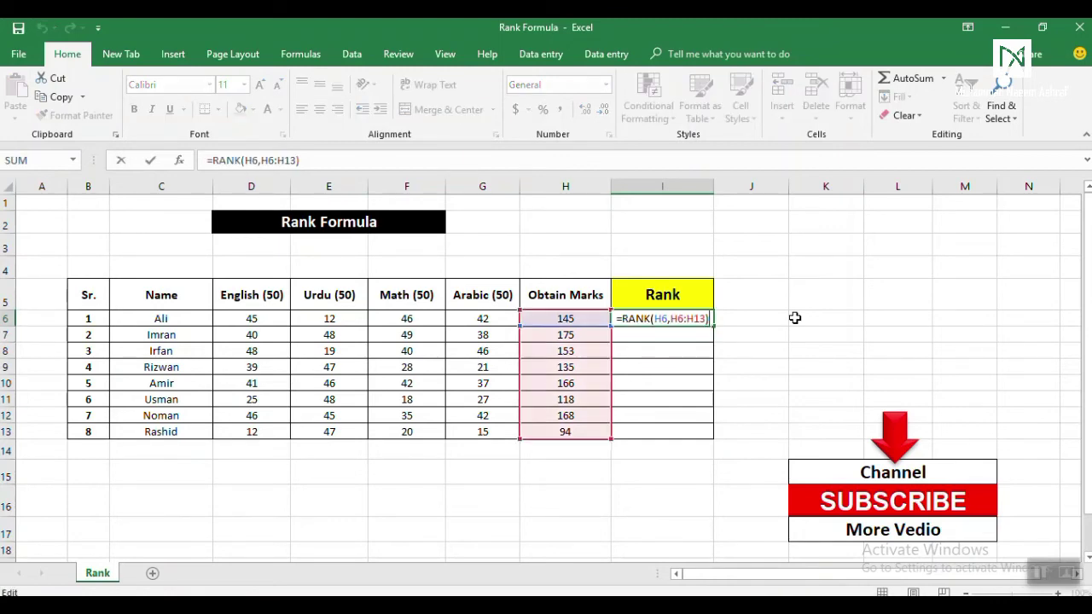
pyautogui.press('Left')
pyautogui.press('Left')
pyautogui.press('Left')
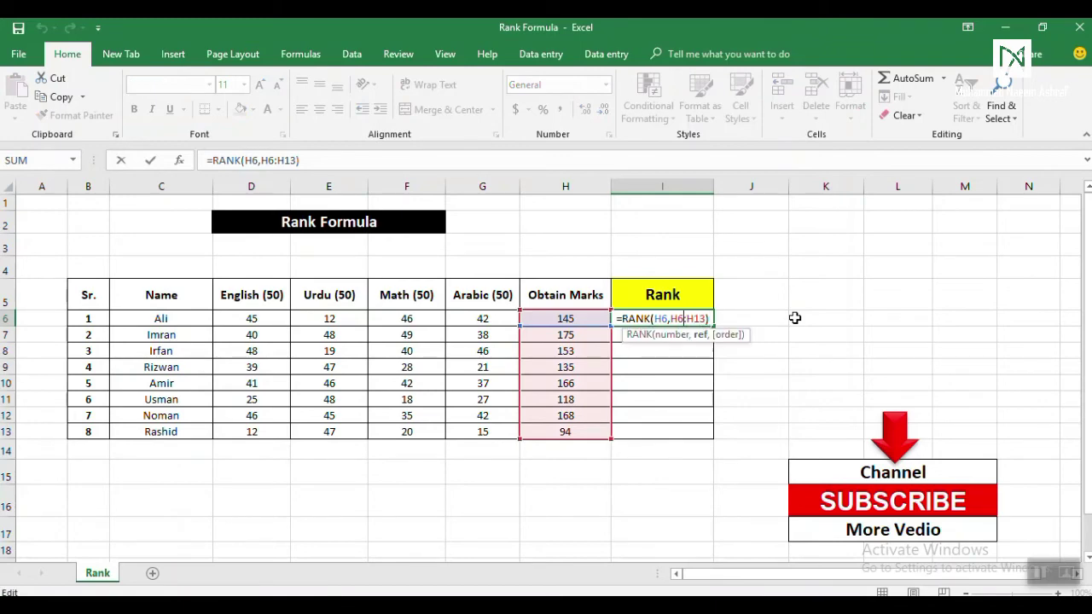
pyautogui.press('Left')
pyautogui.press('Left')
pyautogui.press('Left')
pyautogui.press('F4')
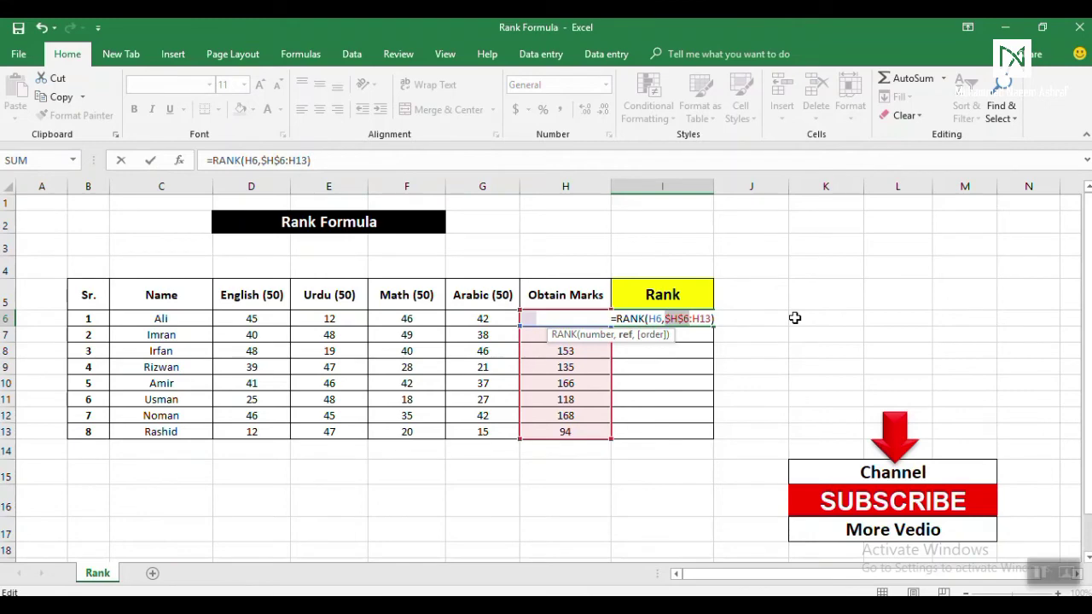
pyautogui.press('Right')
pyautogui.press('Right')
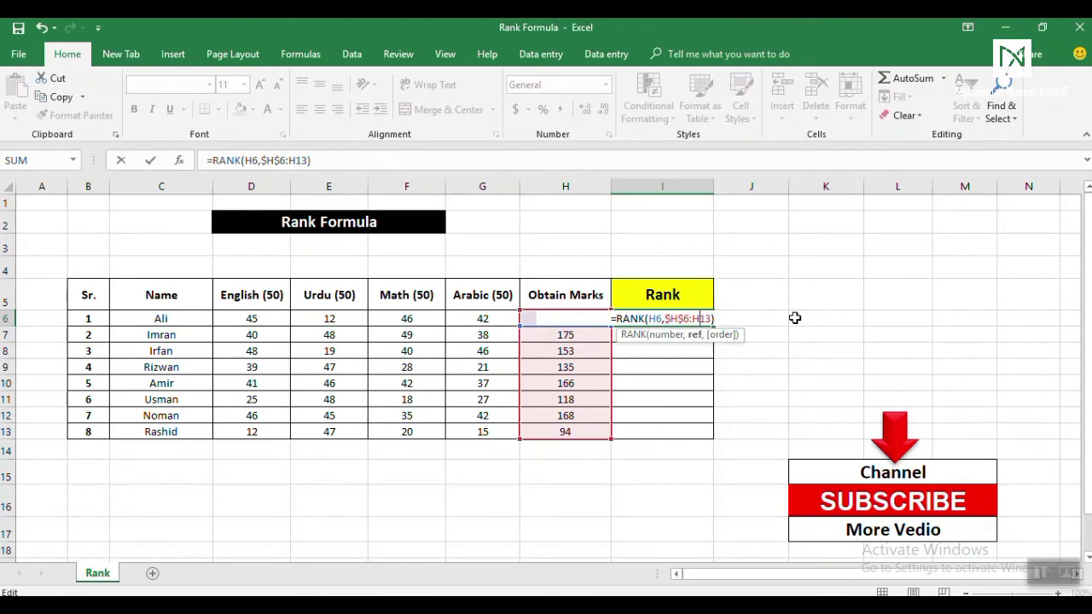
pyautogui.press('F4')
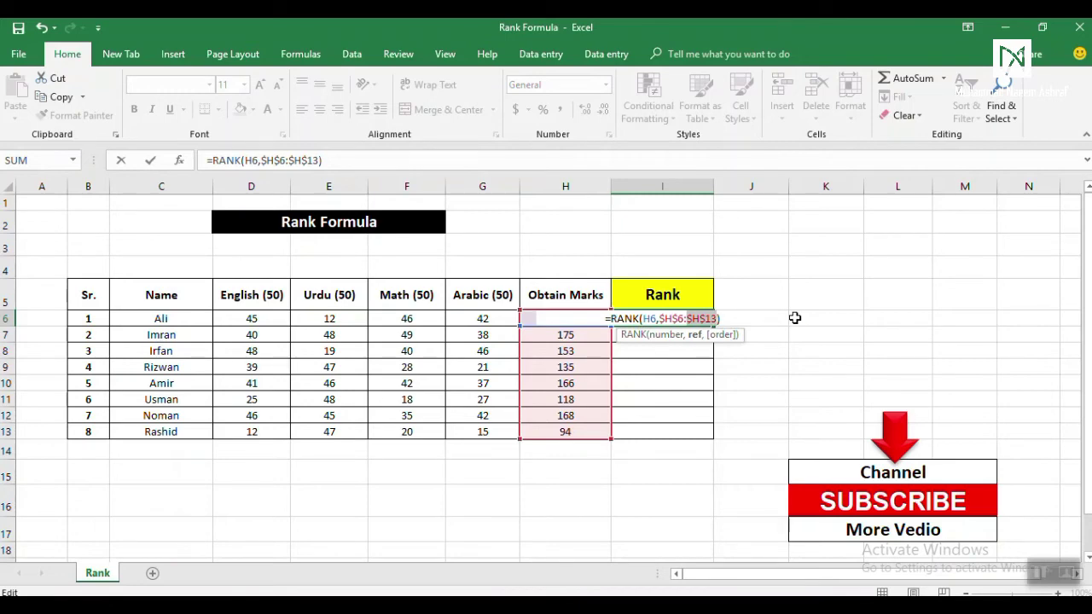
pyautogui.hotkey('ctrl', 'Return')
pyautogui.hotkey('ctrl', 'c')
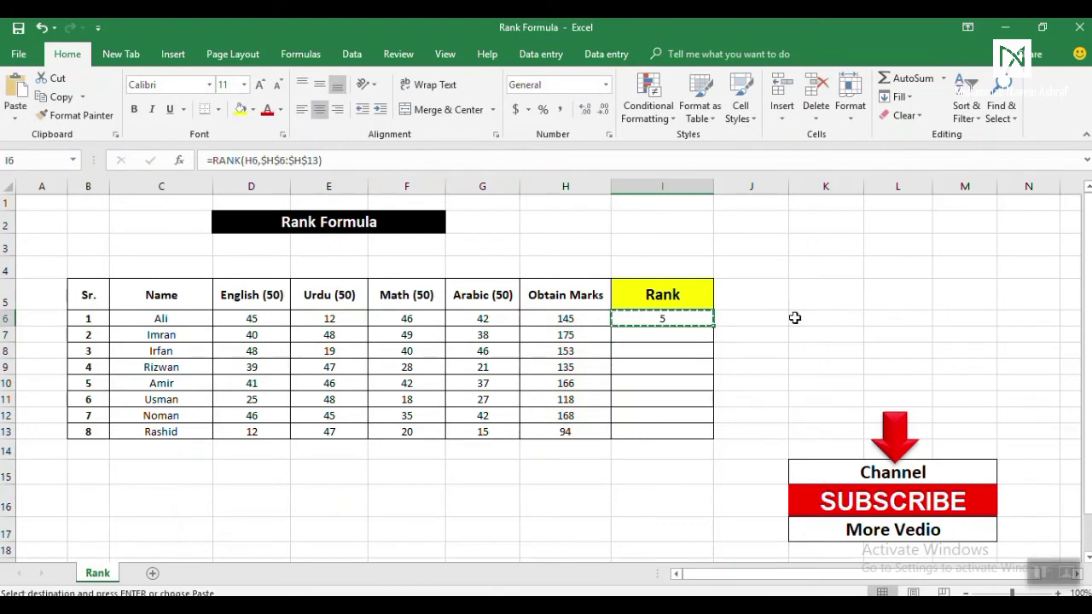
# - Paste the locked RANK formula into I6:I13, producing ranks 5,1,4,6,3,7,2,8
pyautogui.hotkey('shift', 'Down')
pyautogui.hotkey('shift', 'Down')
pyautogui.hotkey('shift', 'Down')
pyautogui.hotkey('shift', 'Down')
pyautogui.hotkey('shift', 'Down')
pyautogui.hotkey('shift', 'Down')
pyautogui.hotkey('shift', 'Down')
pyautogui.press('Return')
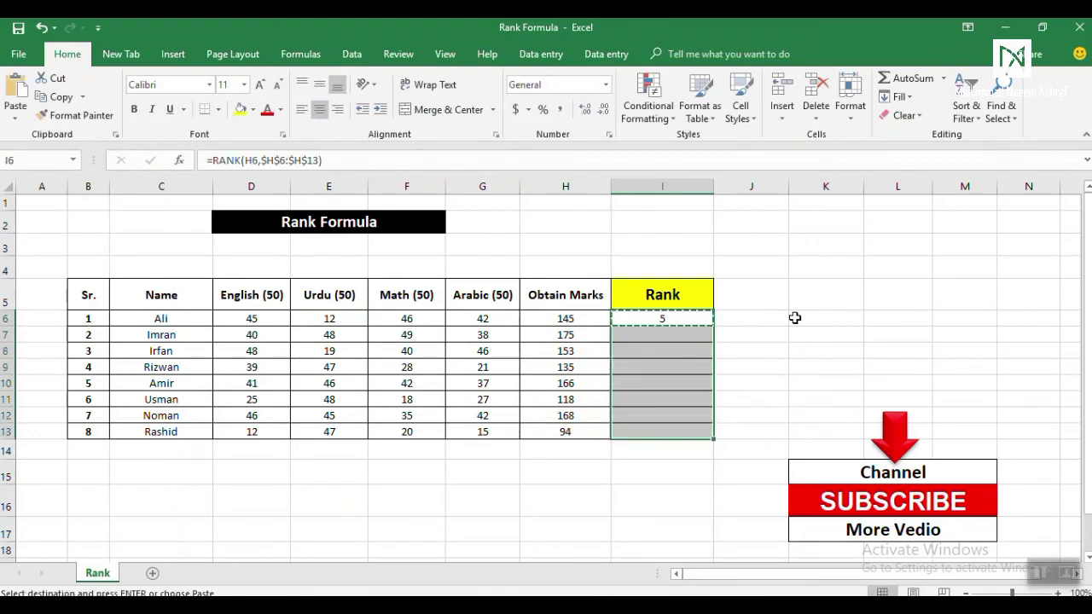
pyautogui.press('Down')
pyautogui.press('Down')
pyautogui.press('Down')
pyautogui.press('Down')
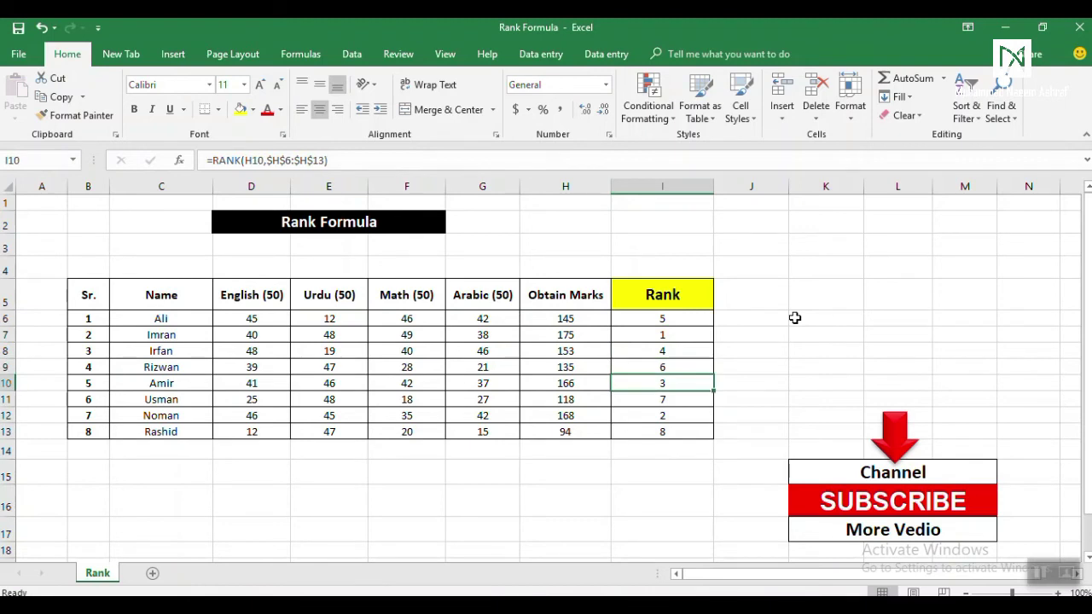
# - Review the Obtain Marks totals in column H, then save and close Rank Formula.xlsx
pyautogui.press('Left')
pyautogui.press('Up')
pyautogui.press('Up')
pyautogui.press('Up')
pyautogui.press('Down')
pyautogui.press('Down')
pyautogui.press('Down')
pyautogui.press('Down')
pyautogui.press('Down')
pyautogui.press('Up')
pyautogui.press('Up')
pyautogui.press('Up')
pyautogui.press('Up')
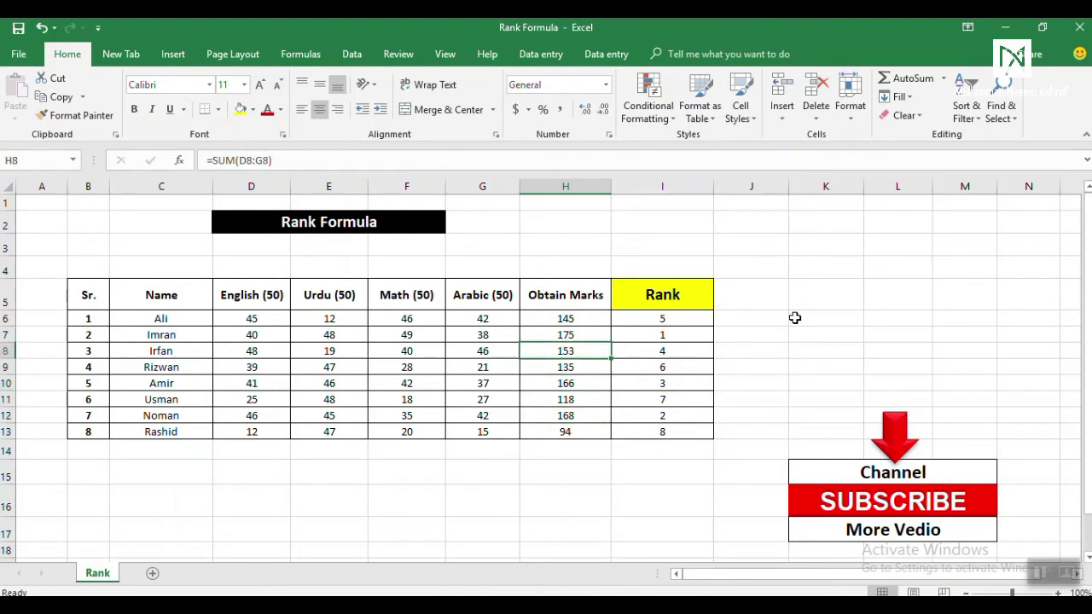
pyautogui.press('Up')
pyautogui.press('Up')
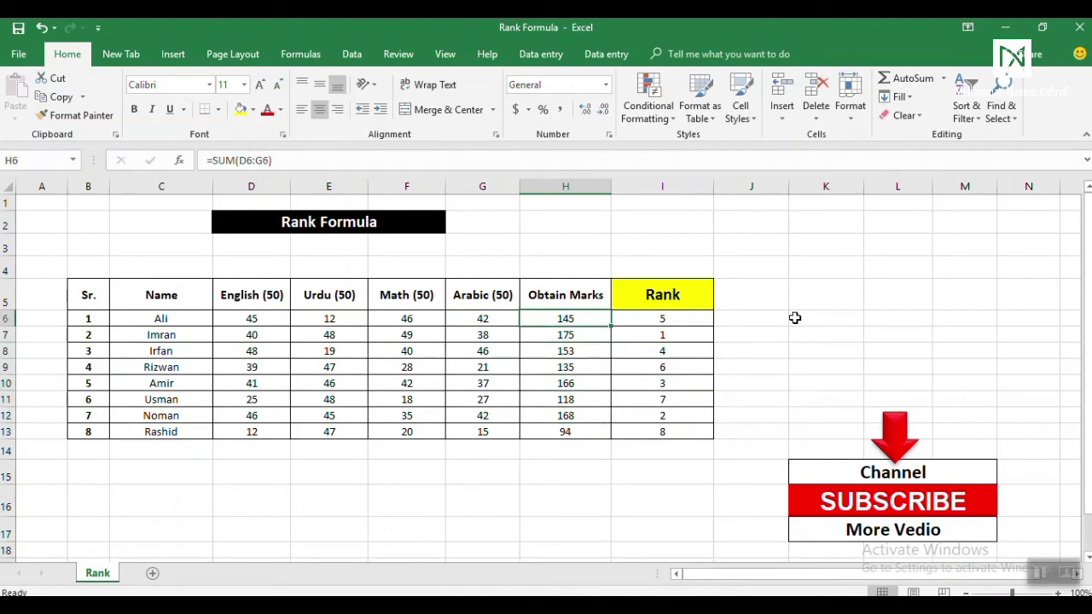
pyautogui.press('Down')
pyautogui.press('Down')
pyautogui.press('Down')
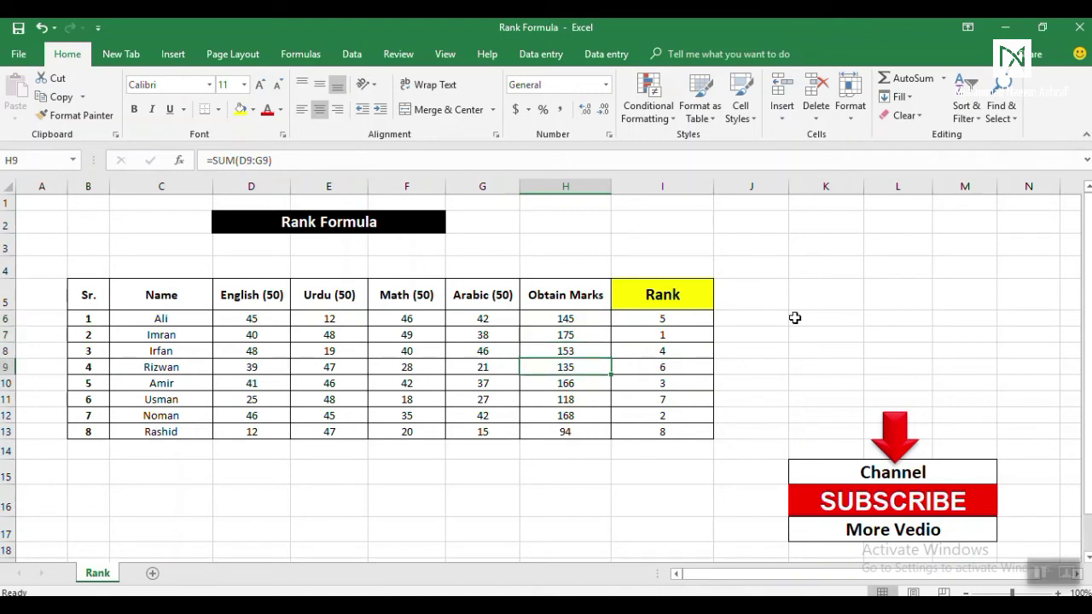
pyautogui.press('Down')
pyautogui.press('Down')
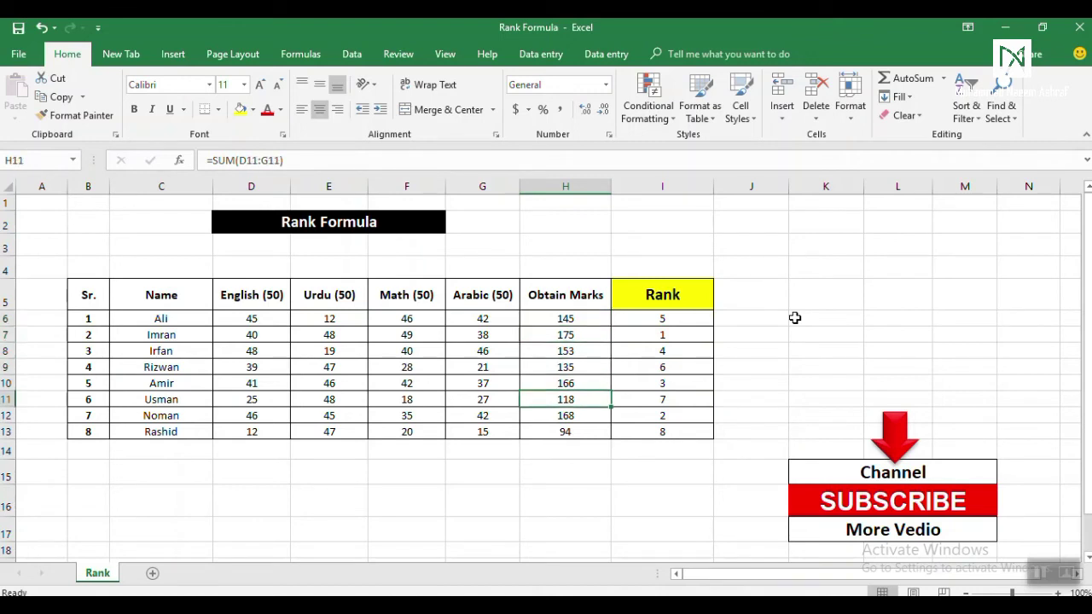
pyautogui.press('Down')
pyautogui.press('Down')
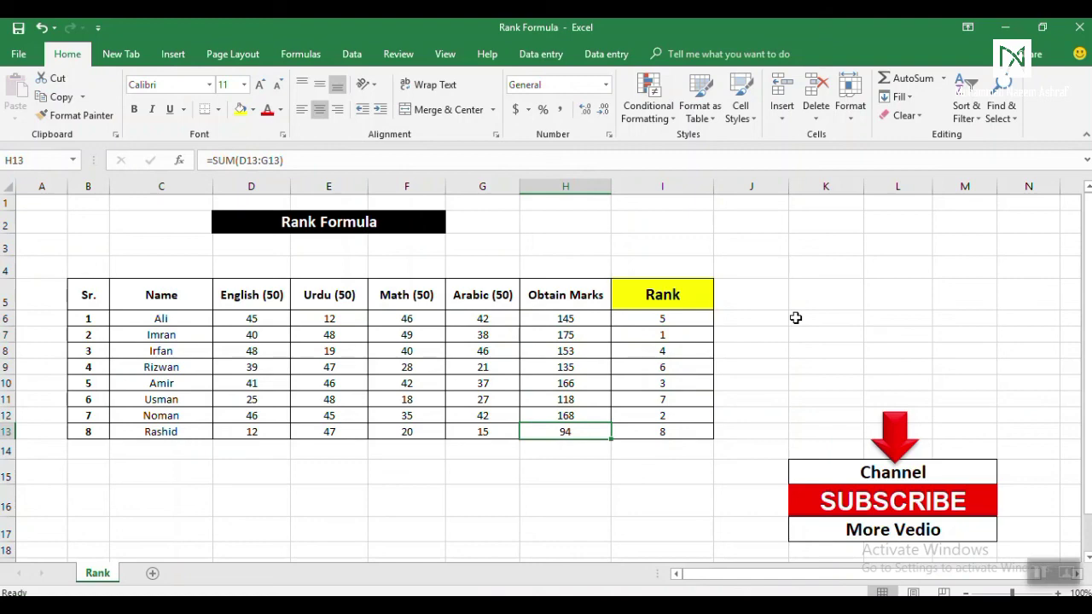
pyautogui.click(1077, 34)
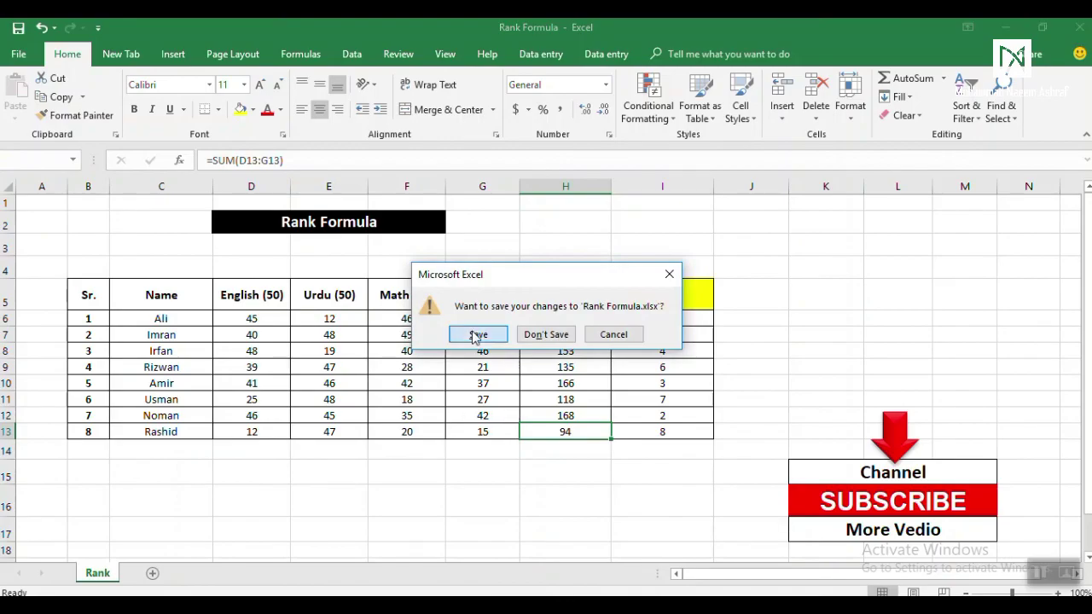
pyautogui.click(477, 333)
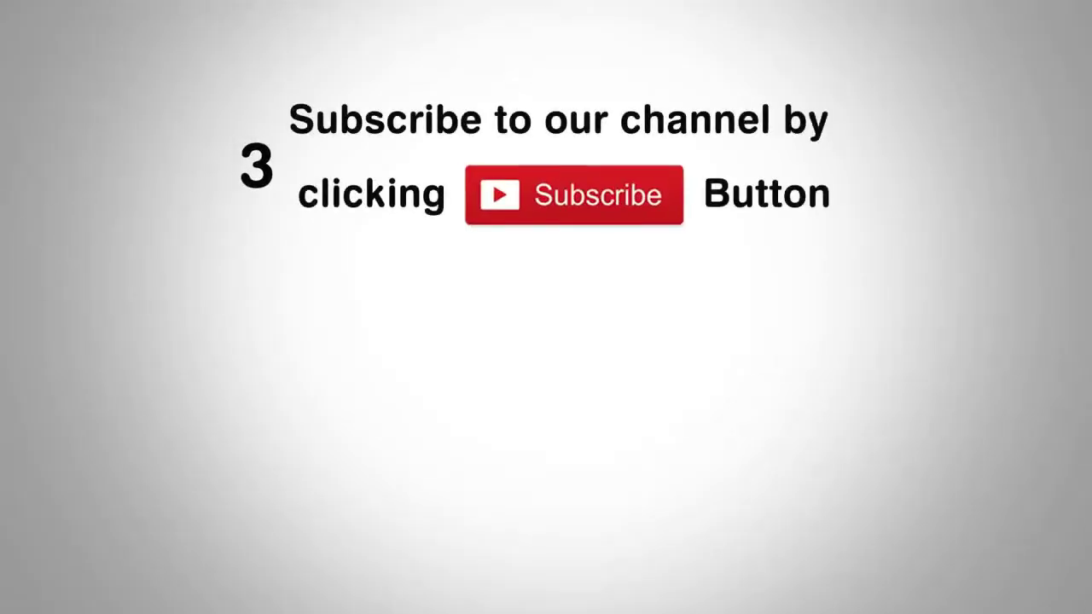